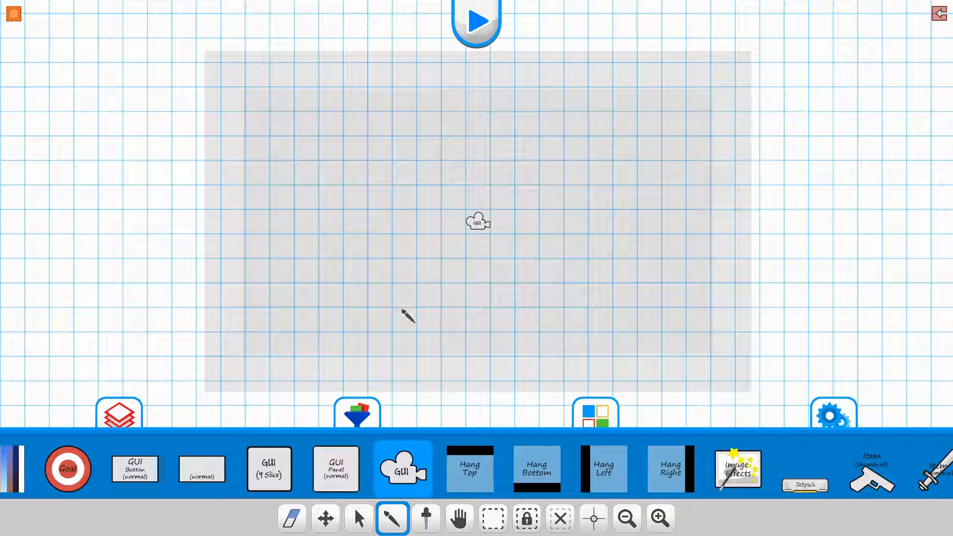
# Step: Check the GUI camera's settings and place a GUI (9 Slice) tile inside the camera area, to the left of the camera
pyautogui.click(476, 221)
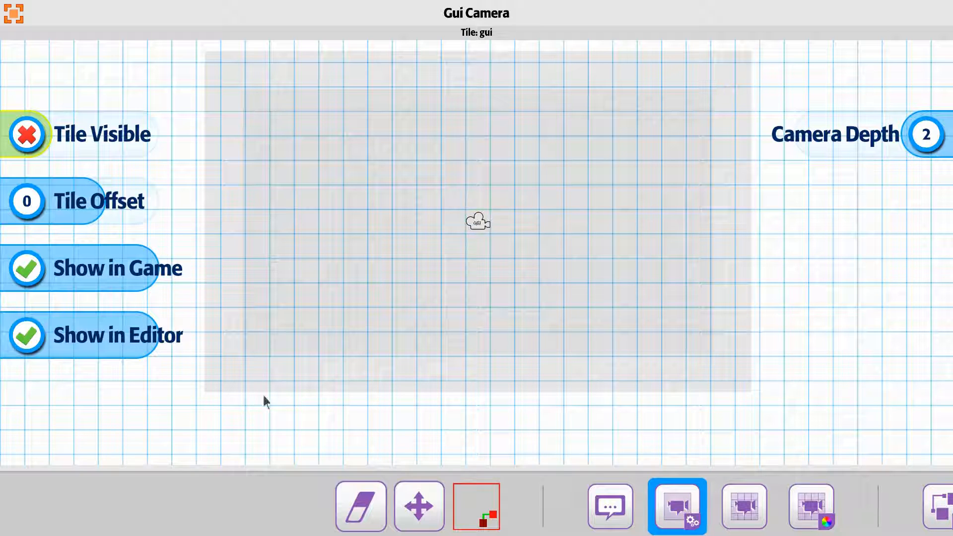
pyautogui.press('Escape')
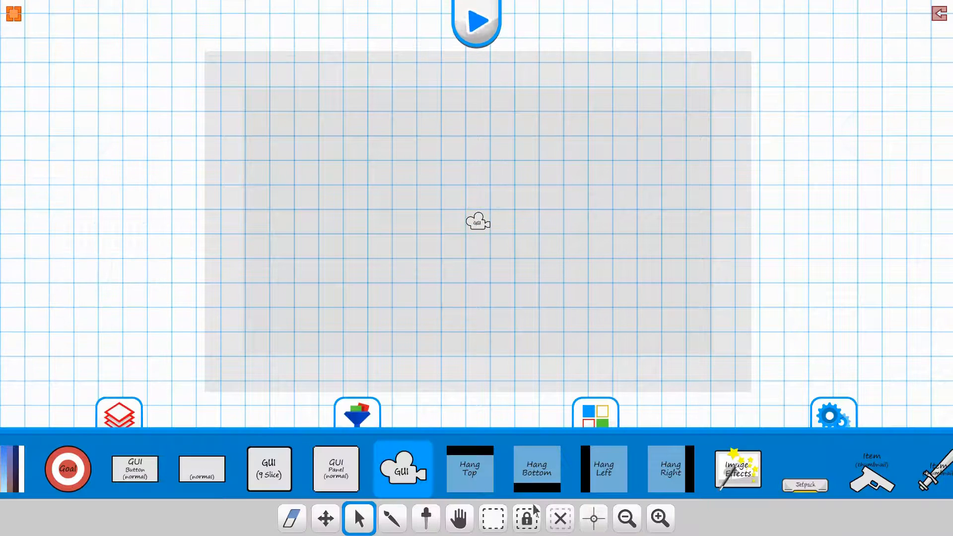
pyautogui.click(266, 471)
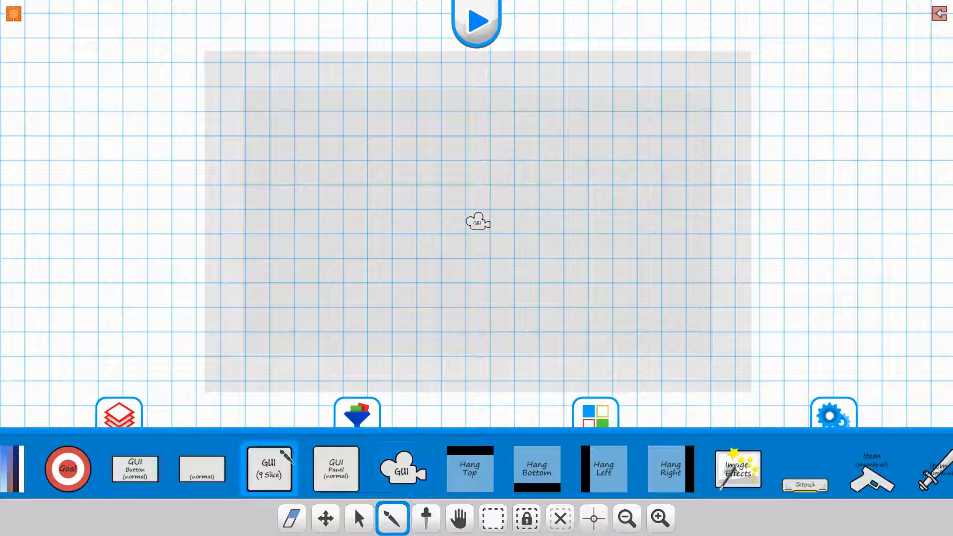
pyautogui.click(379, 222)
pyautogui.moveTo(411, 242); pyautogui.dragTo(563, 242, button='middle')
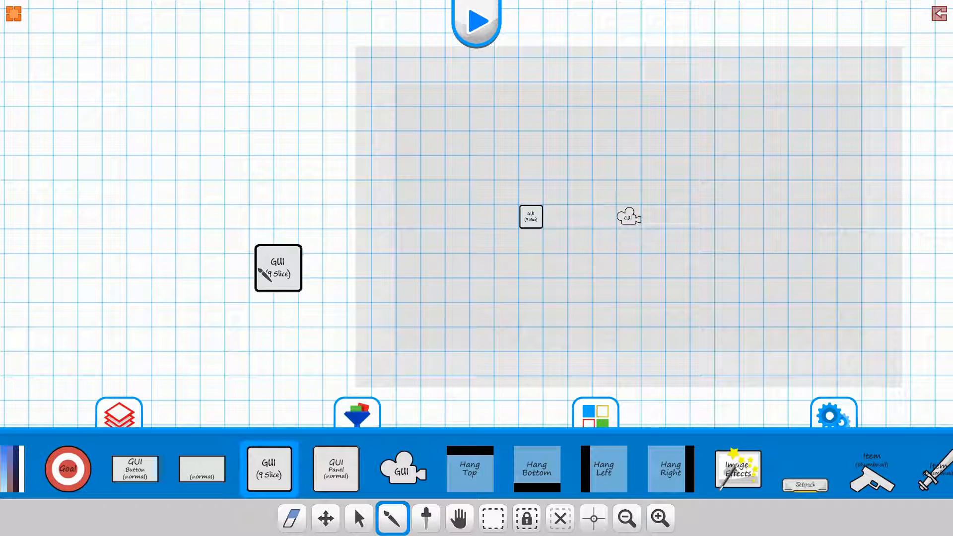
# Step: Turn the GUI camera's Show in Editor option off and back on
pyautogui.click(627, 223)
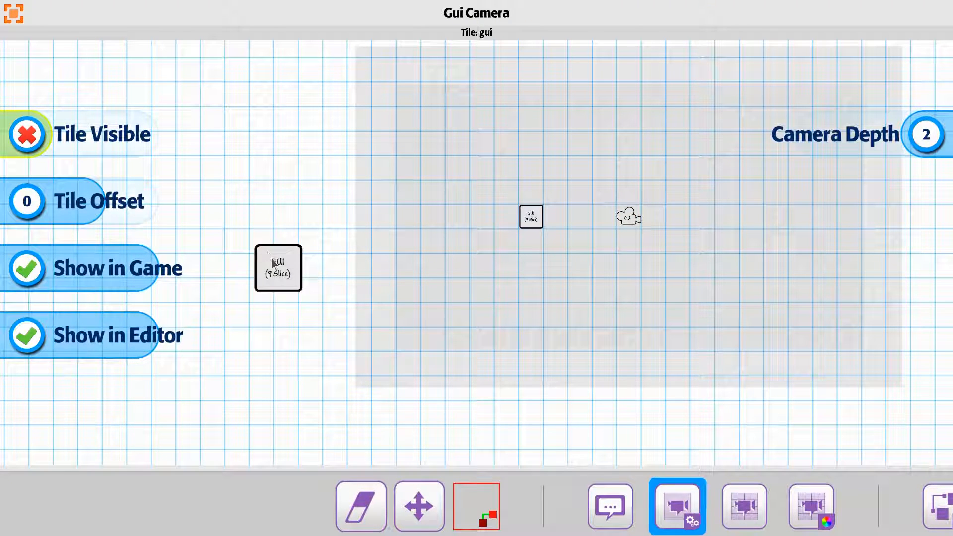
pyautogui.click(26, 337)
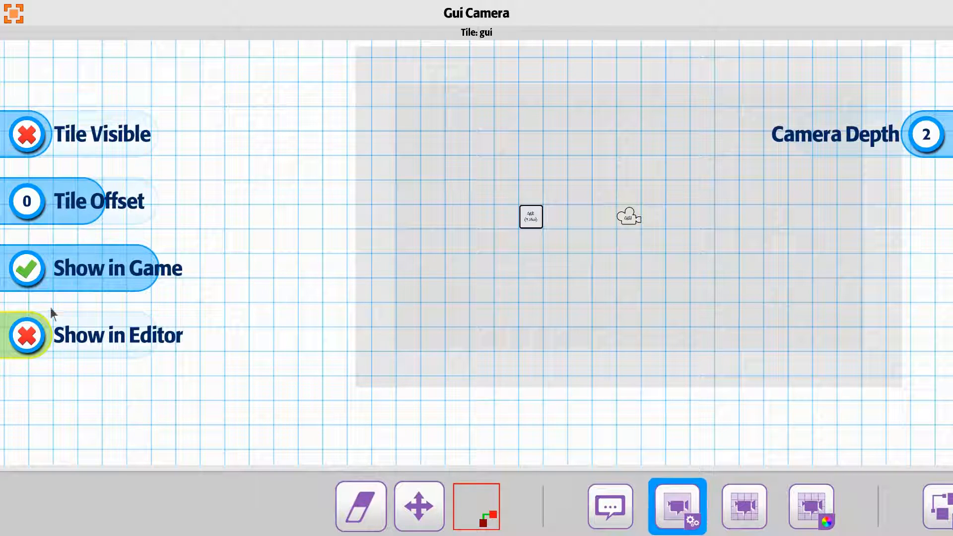
pyautogui.click(36, 344)
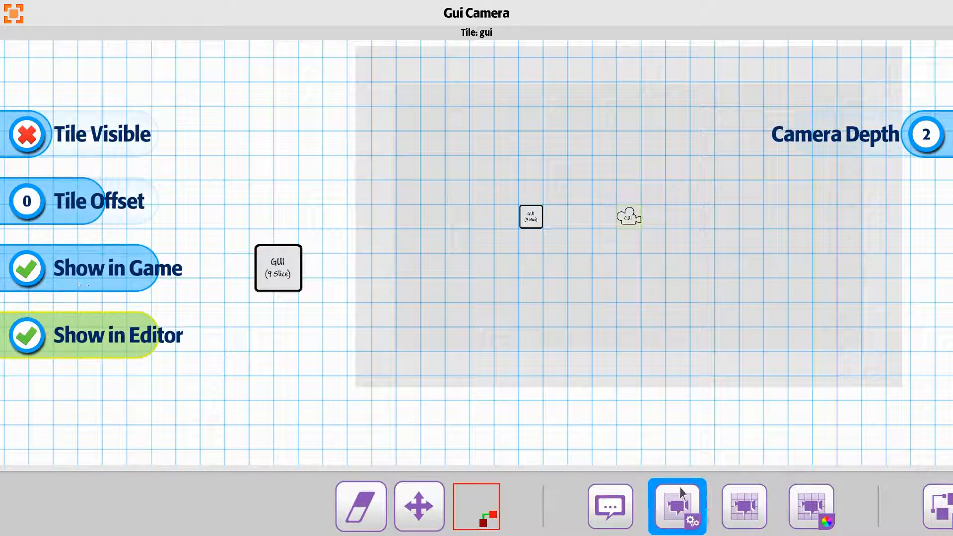
# Step: Set the GUI camera grid's Border Width to 21 and Border Height to 16
pyautogui.moveTo(680, 487); pyautogui.dragTo(439, 481)
pyautogui.click(428, 511)
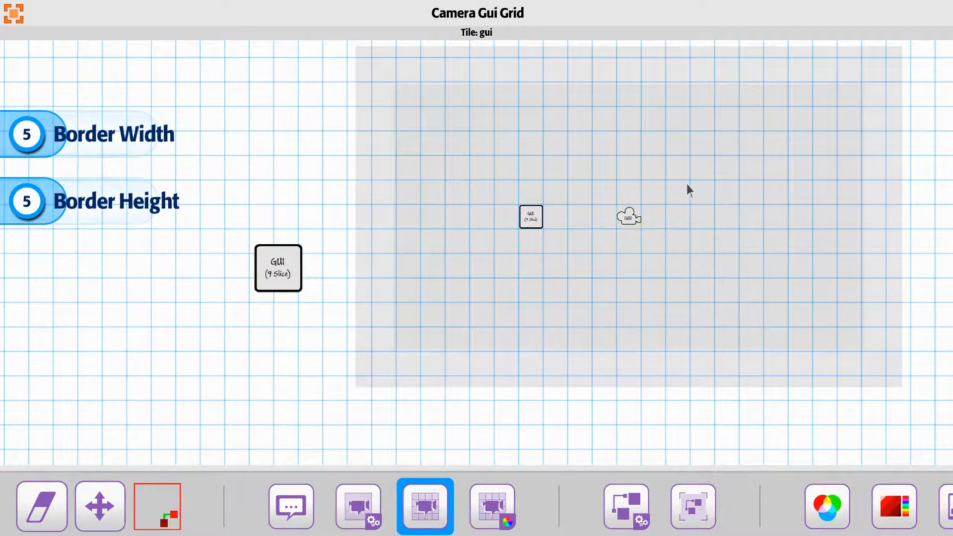
pyautogui.moveTo(686, 184); pyautogui.dragTo(645, 214)
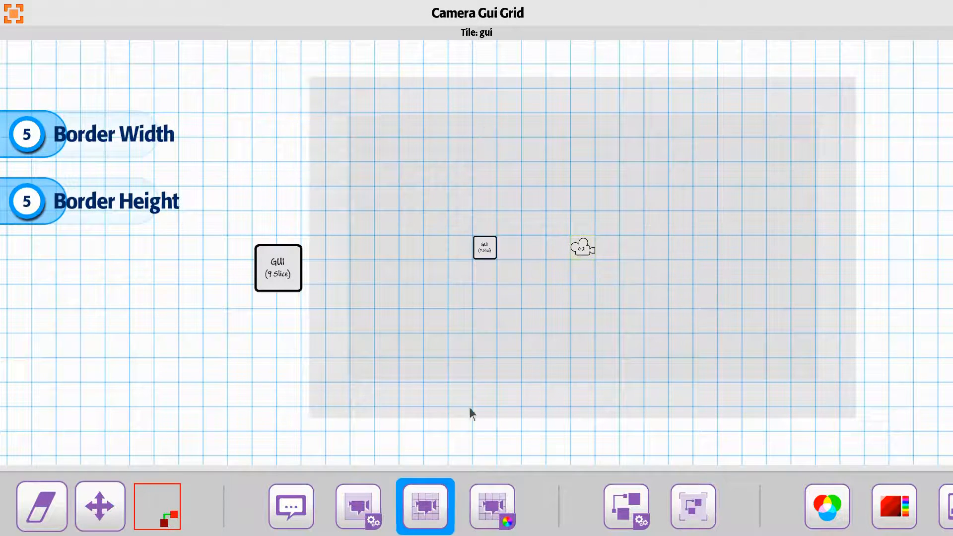
pyautogui.moveTo(40, 148); pyautogui.dragTo(103, 149)
pyautogui.moveTo(25, 217); pyautogui.dragTo(80, 216)
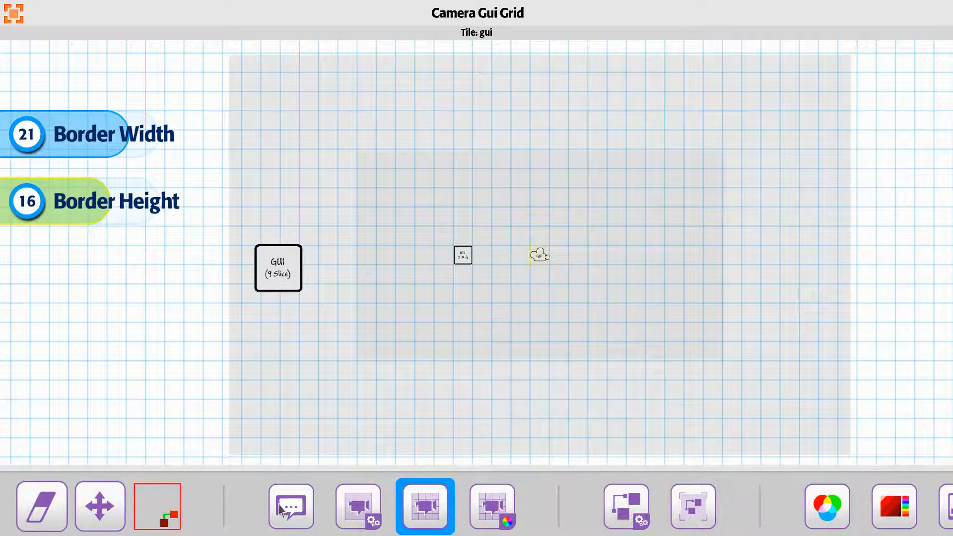
pyautogui.moveTo(280, 508); pyautogui.dragTo(588, 505)
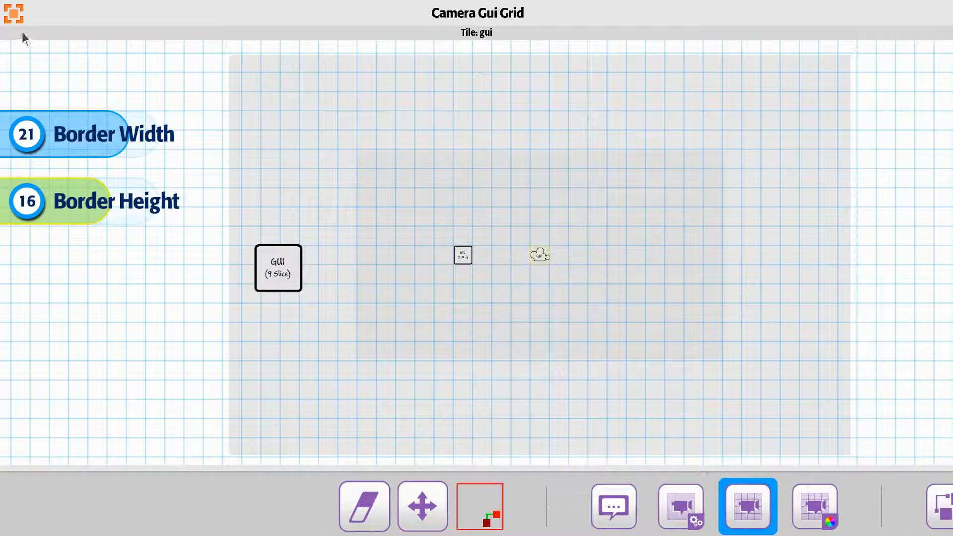
pyautogui.press('Escape')
# Step: Shift the GUI camera to the right and move the GUI (9 Slice) tile to the upper-left corner of its inner layout area
pyautogui.click(327, 513)
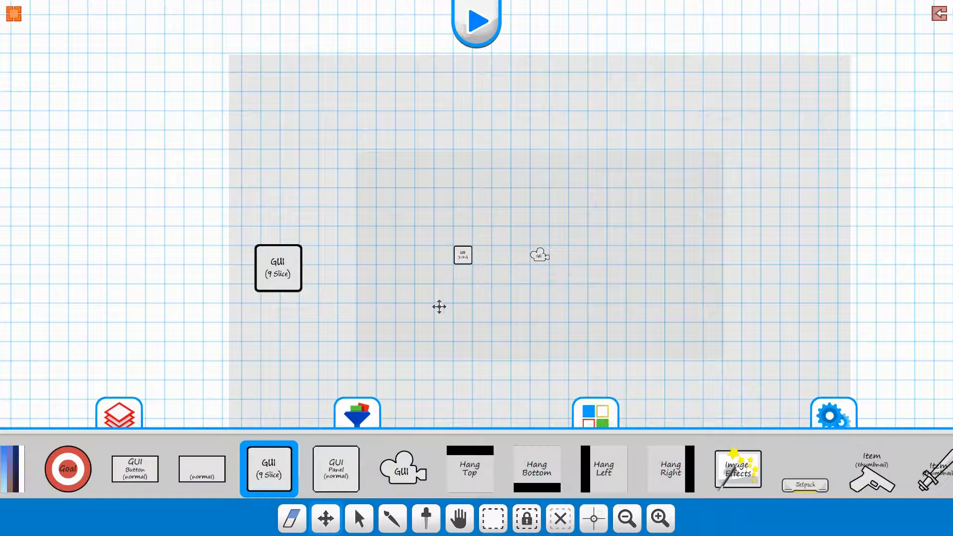
pyautogui.moveTo(447, 243); pyautogui.dragTo(315, 242)
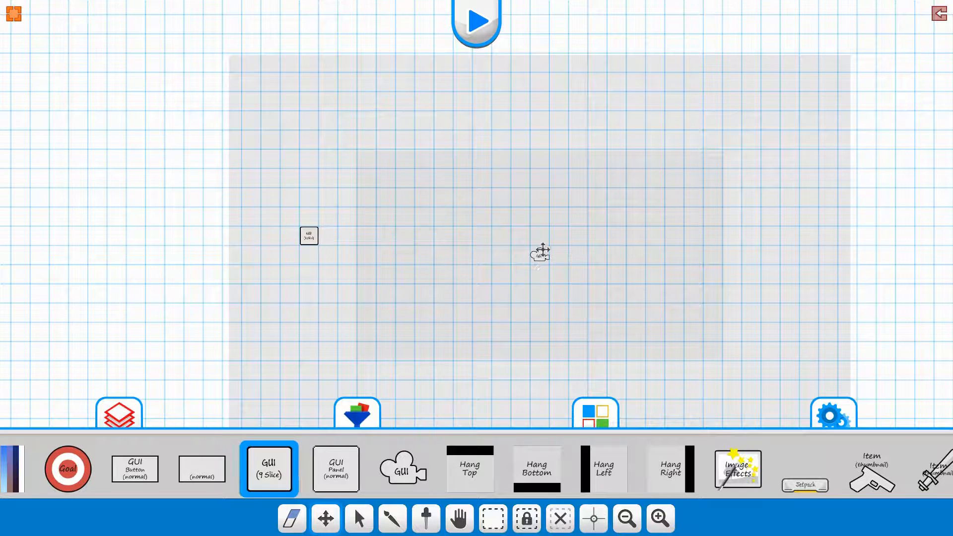
pyautogui.moveTo(542, 252); pyautogui.dragTo(621, 241)
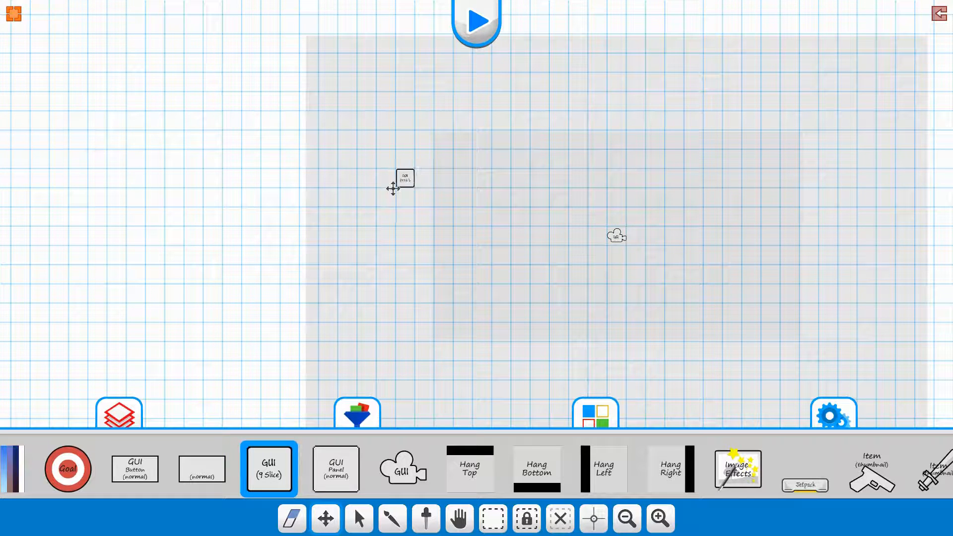
pyautogui.moveTo(418, 182); pyautogui.dragTo(439, 193)
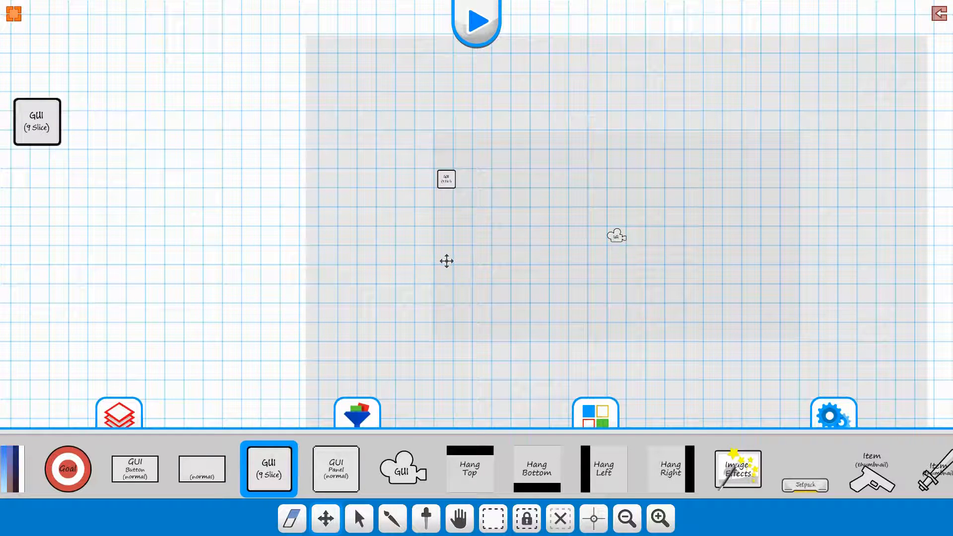
pyautogui.moveTo(448, 183); pyautogui.dragTo(451, 144)
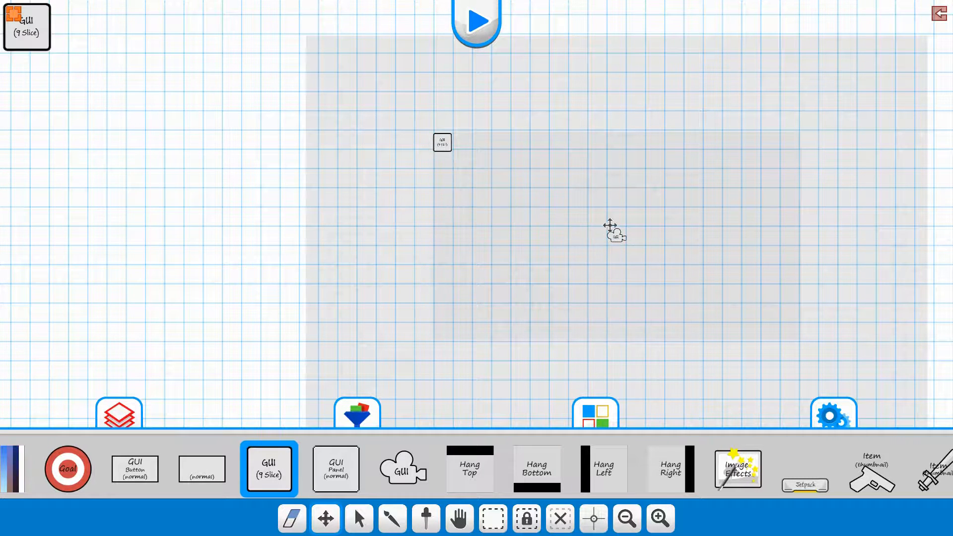
# Step: Make the GUI camera's border opaque white by setting Border Red, Green, Blue and Alpha to 255
pyautogui.moveTo(614, 216); pyautogui.dragTo(505, 223, button='middle')
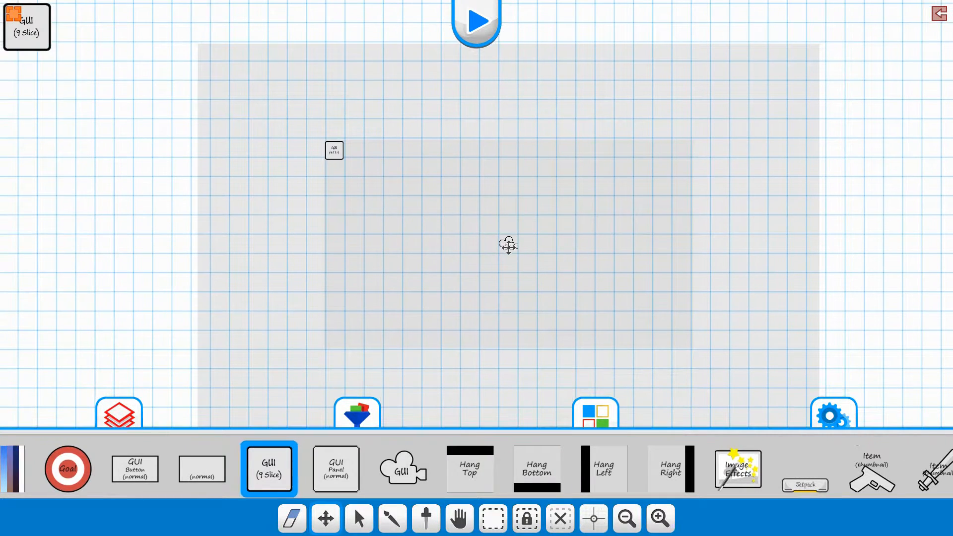
pyautogui.click(507, 244)
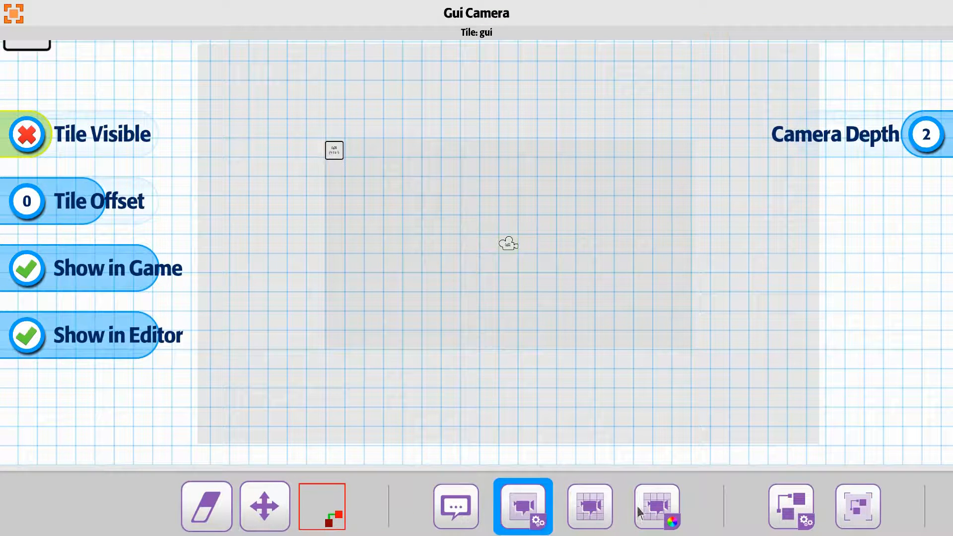
pyautogui.click(660, 507)
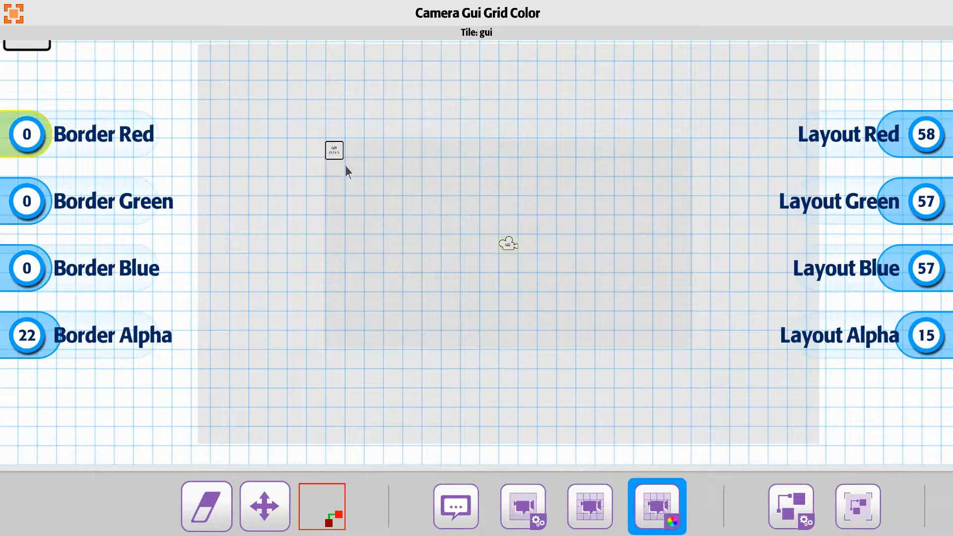
pyautogui.click(24, 144)
pyautogui.click(28, 212)
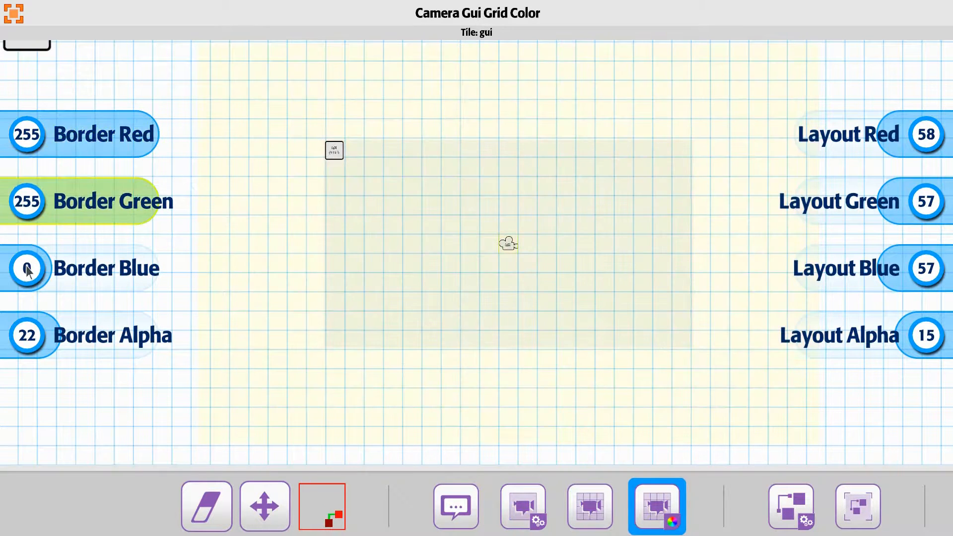
pyautogui.click(37, 278)
pyautogui.click(47, 347)
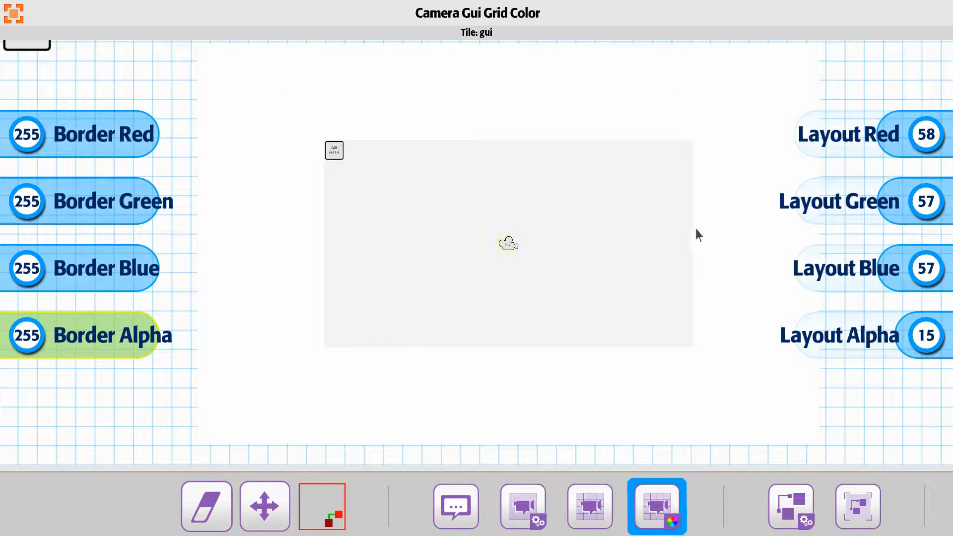
# Step: Set the GUI camera's Layout Red and Layout Alpha to 255
pyautogui.click(788, 142)
pyautogui.click(936, 350)
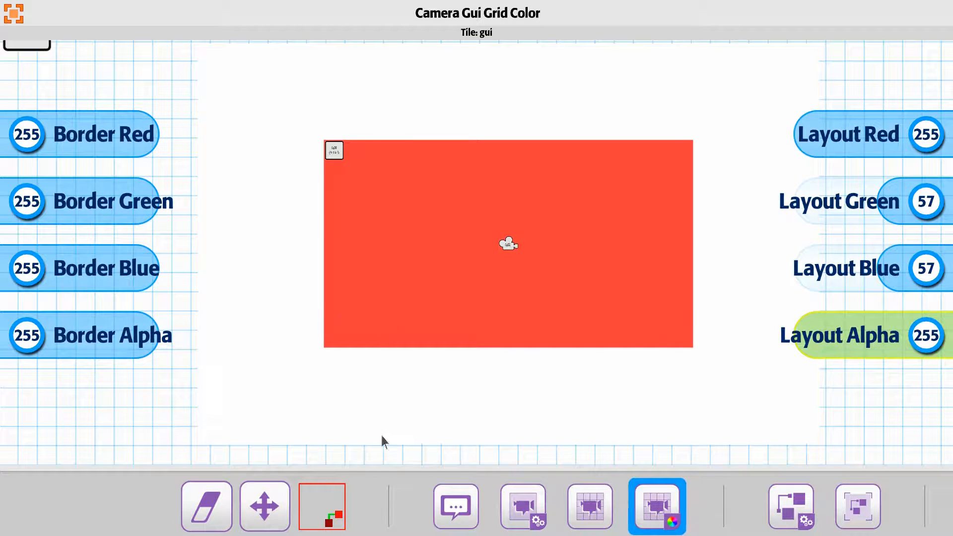
pyautogui.scroll(1, 307, 242)
pyautogui.moveTo(316, 186); pyautogui.dragTo(375, 273, button='middle')
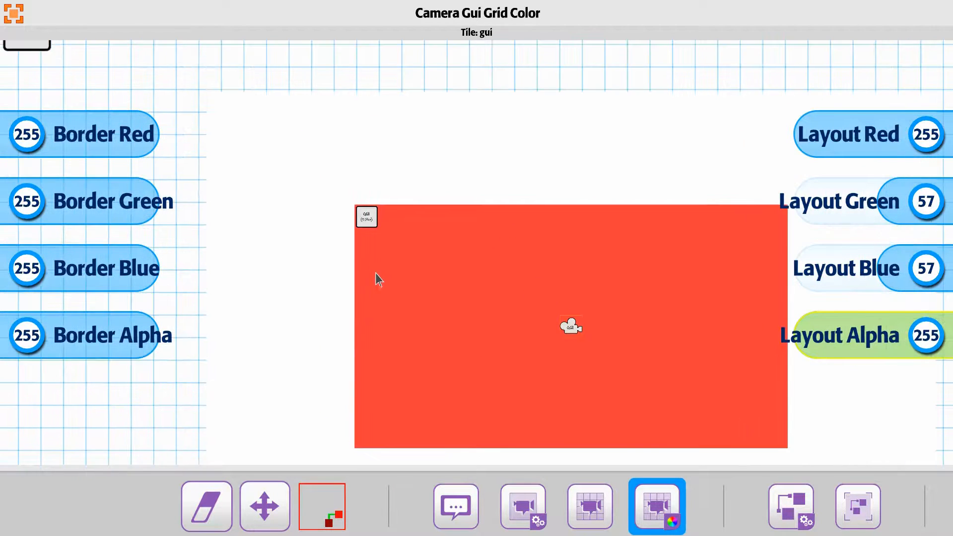
pyautogui.scroll(3, 396, 231)
pyautogui.moveTo(396, 231); pyautogui.dragTo(286, 101, button='middle')
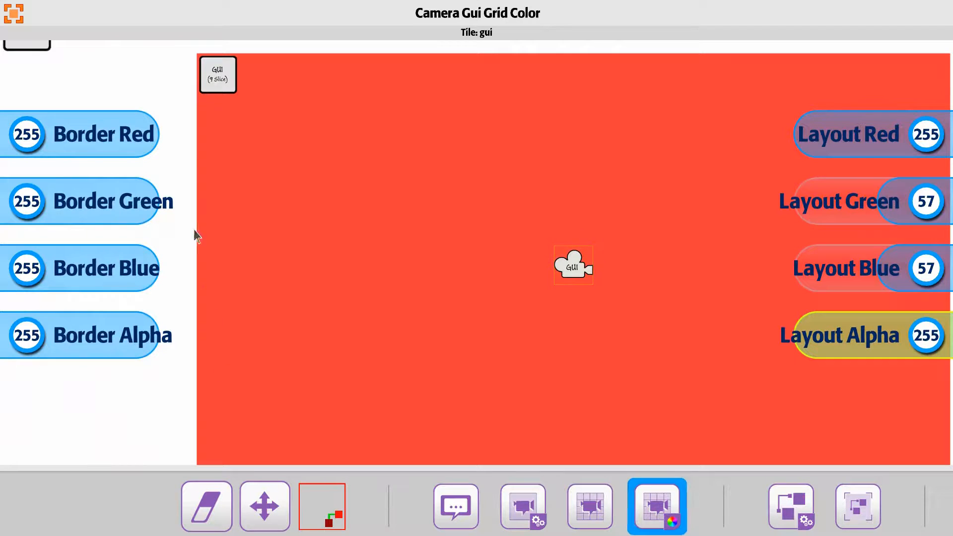
# Step: Make the GUI camera's layout area black by setting Layout Red, Green and Blue to 0, trying blue and green at 255 first
pyautogui.moveTo(921, 284); pyautogui.dragTo(853, 290)
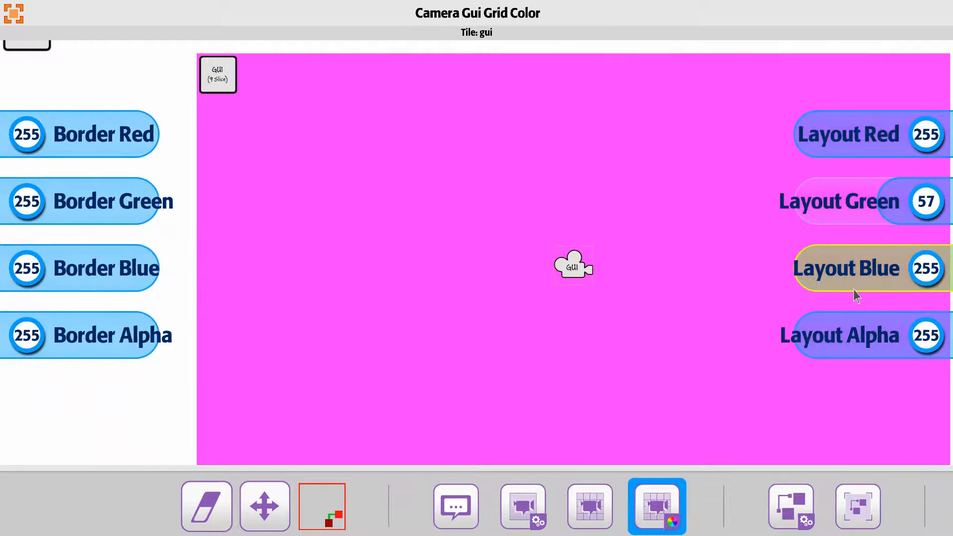
pyautogui.moveTo(899, 211); pyautogui.dragTo(813, 222)
pyautogui.moveTo(890, 285); pyautogui.dragTo(932, 293)
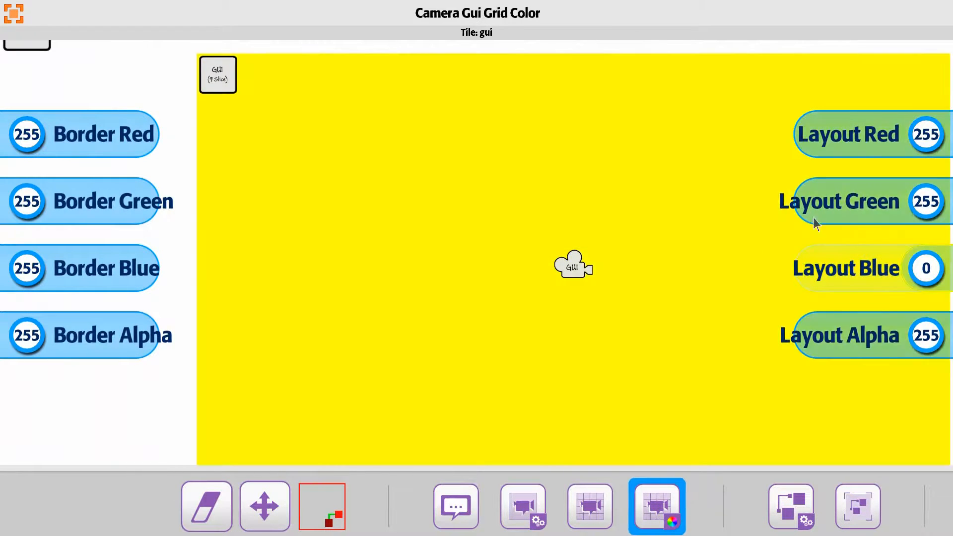
pyautogui.moveTo(843, 220); pyautogui.dragTo(919, 247)
pyautogui.moveTo(827, 333)
pyautogui.mouseDown()
pyautogui.moveTo(898, 345)
pyautogui.moveTo(828, 342)
pyautogui.mouseUp()
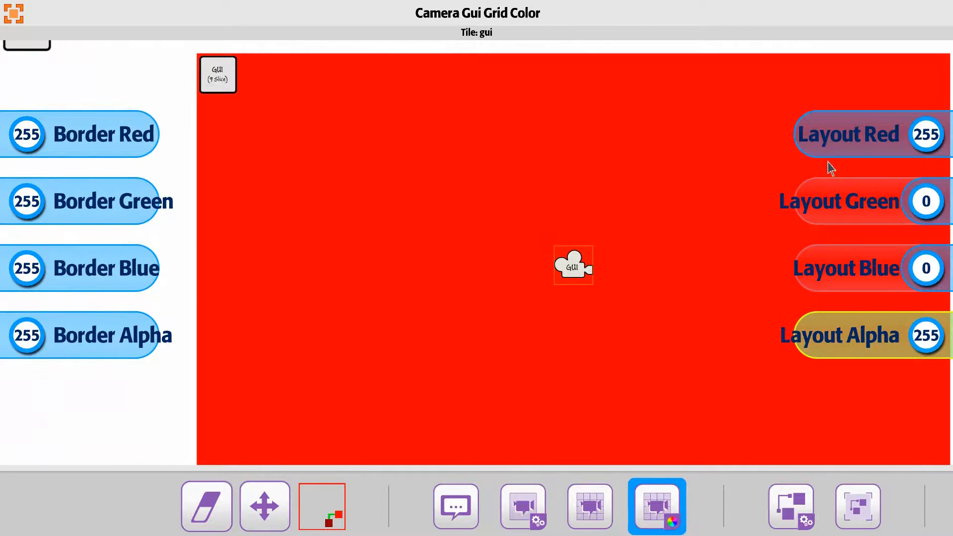
pyautogui.moveTo(824, 144); pyautogui.dragTo(920, 156)
# Step: Tint the GUI camera's border pale yellow by setting Border Blue to 197, and close the camera's settings
pyautogui.scroll(-3, 514, 259)
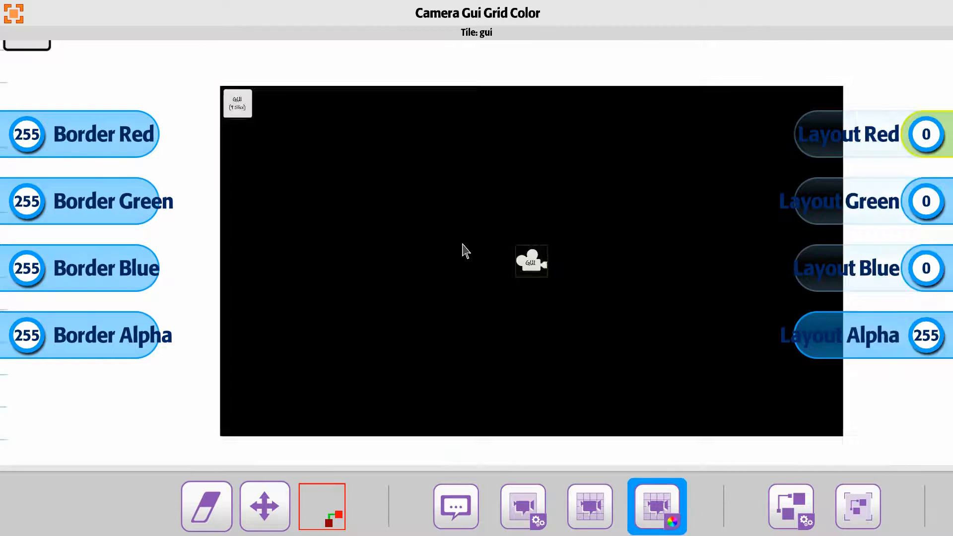
pyautogui.scroll(-3, 337, 331)
pyautogui.moveTo(392, 340); pyautogui.dragTo(450, 349, button='middle')
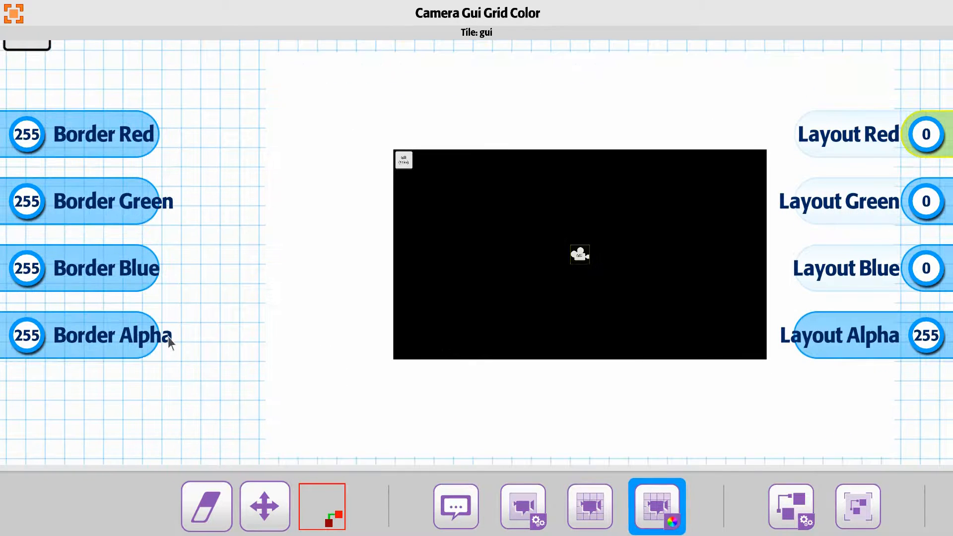
pyautogui.moveTo(168, 341); pyautogui.dragTo(107, 281)
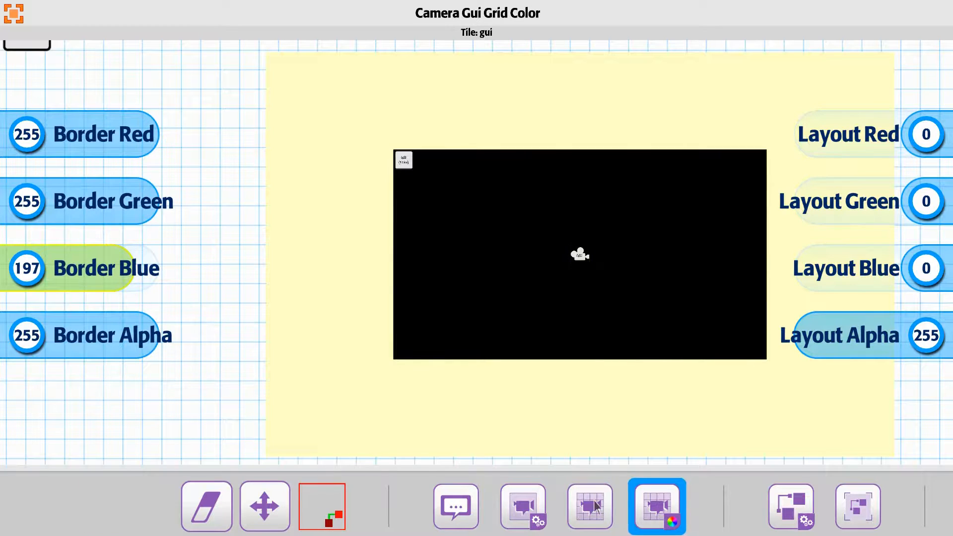
pyautogui.moveTo(793, 502); pyautogui.dragTo(703, 498)
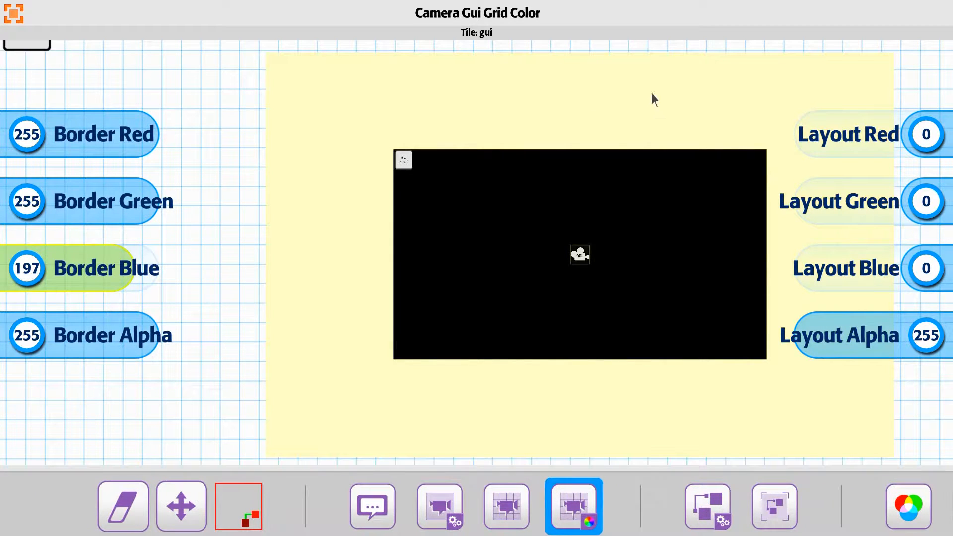
pyautogui.click(242, 283)
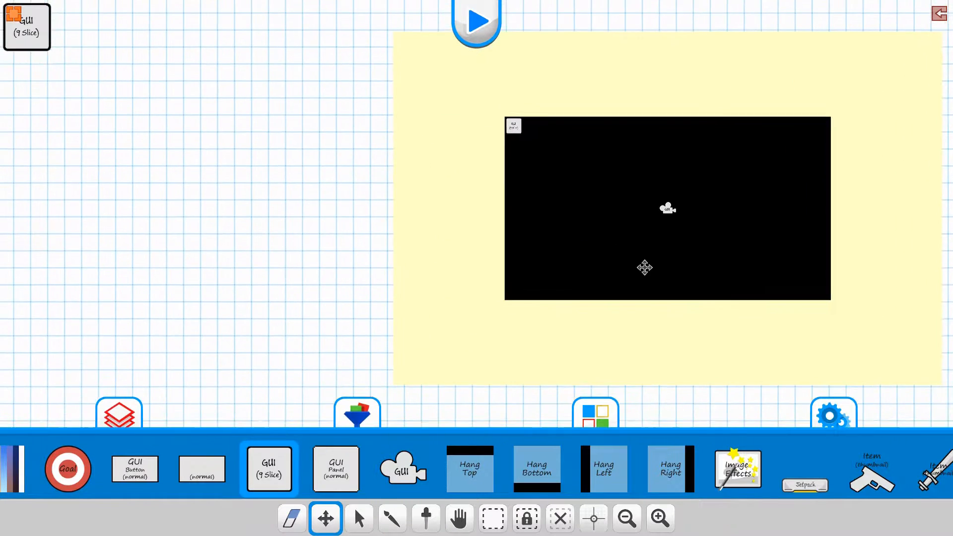
# Step: Place a second GUI camera left of the first and reposition it, trying it overlapping the first camera's area
pyautogui.click(394, 469)
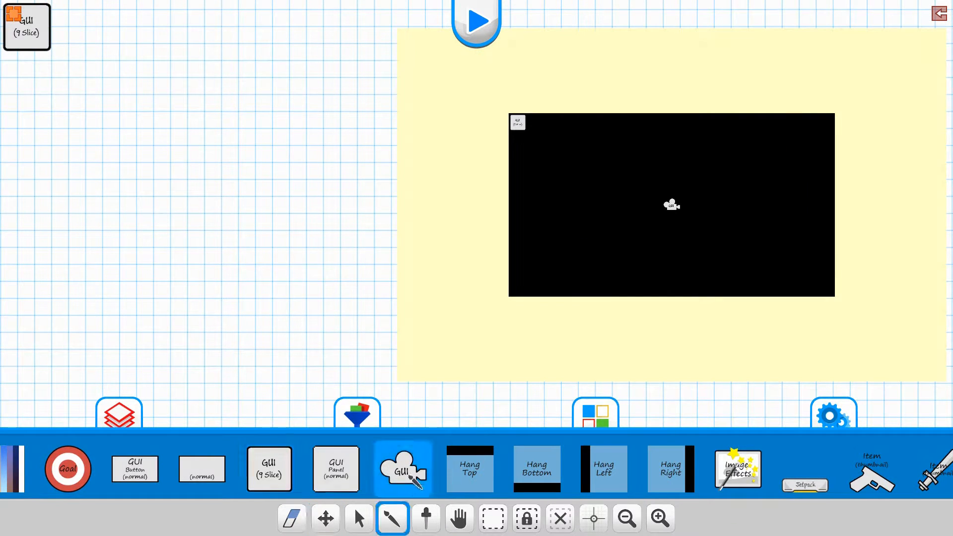
pyautogui.click(158, 297)
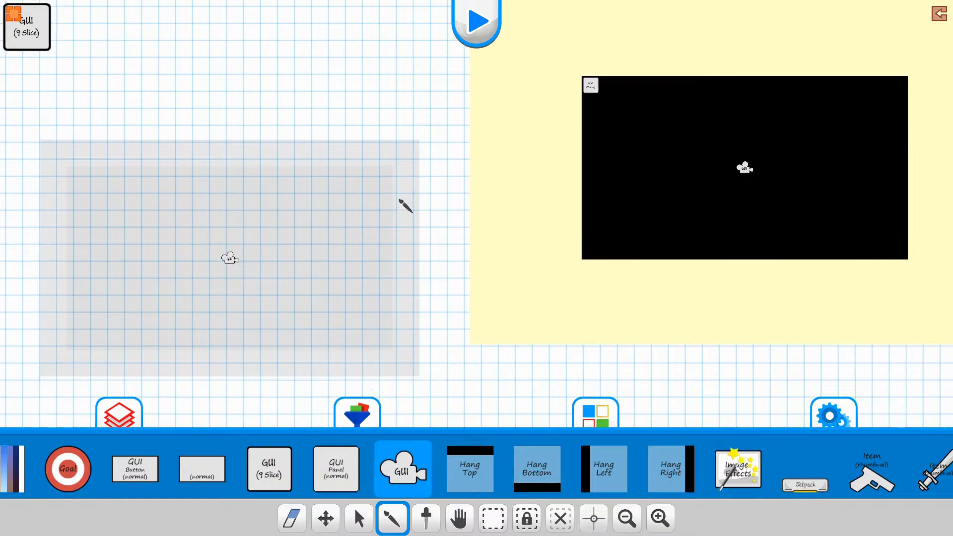
pyautogui.click(326, 518)
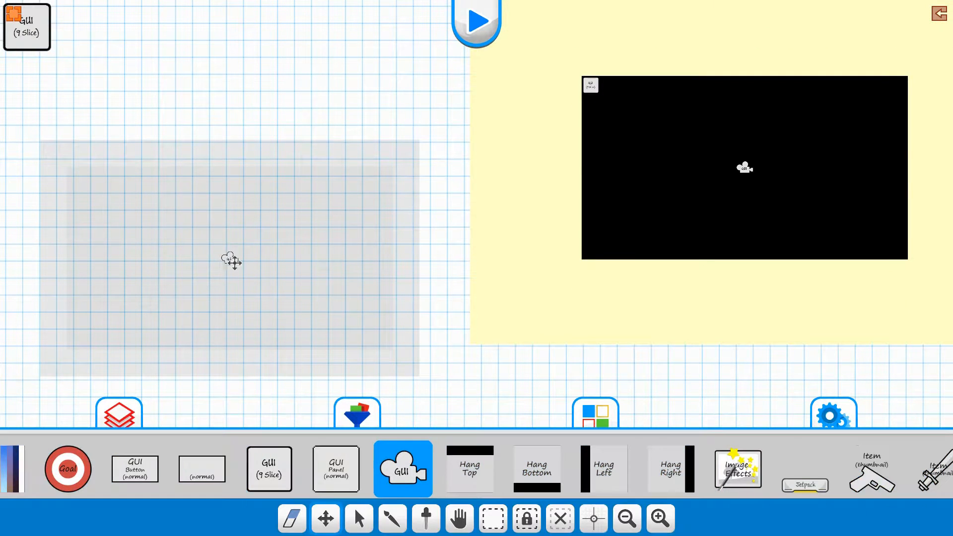
pyautogui.moveTo(229, 259); pyautogui.dragTo(475, 164)
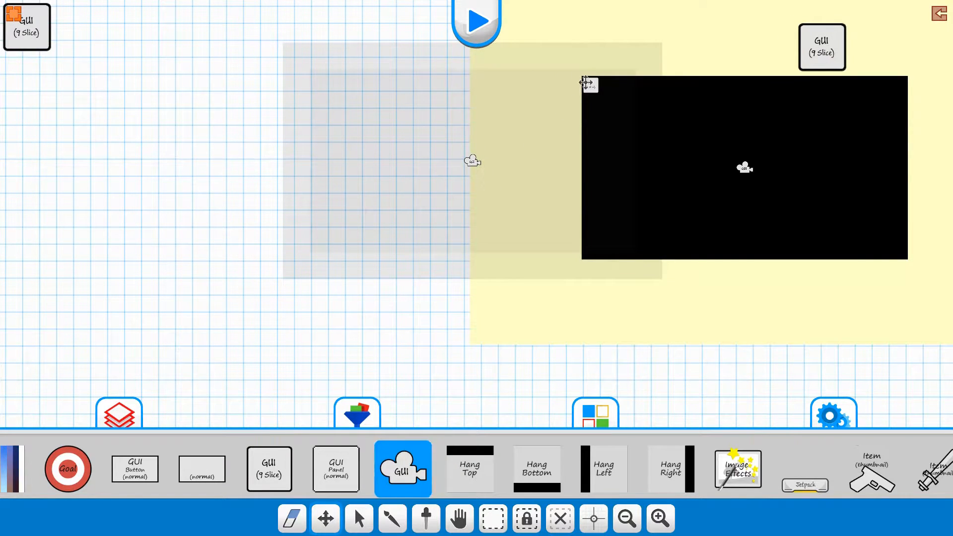
pyautogui.moveTo(472, 162); pyautogui.dragTo(303, 198)
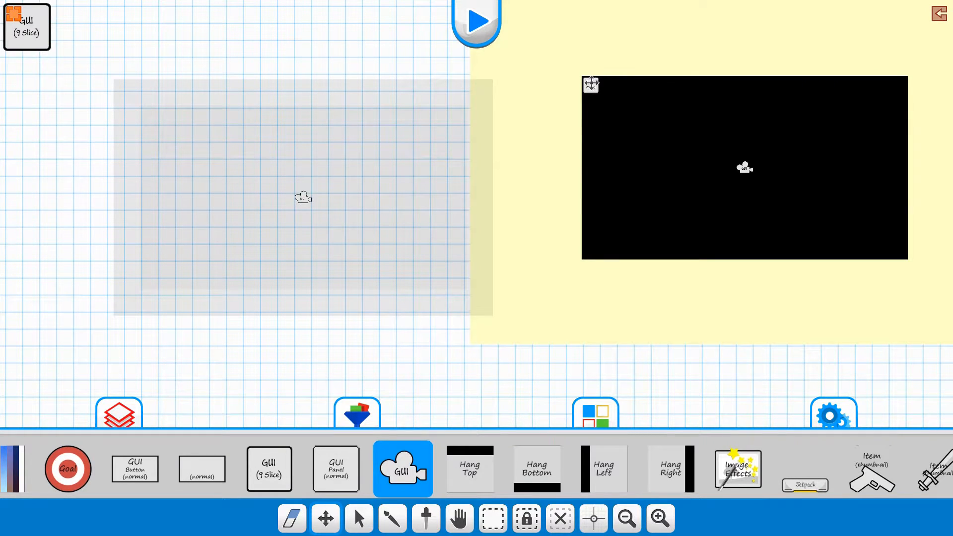
# Step: Move the GUI (9 Slice) tile near the upper-right corner of the second camera's layout and move the two cameras apart
pyautogui.moveTo(590, 85); pyautogui.dragTo(429, 125)
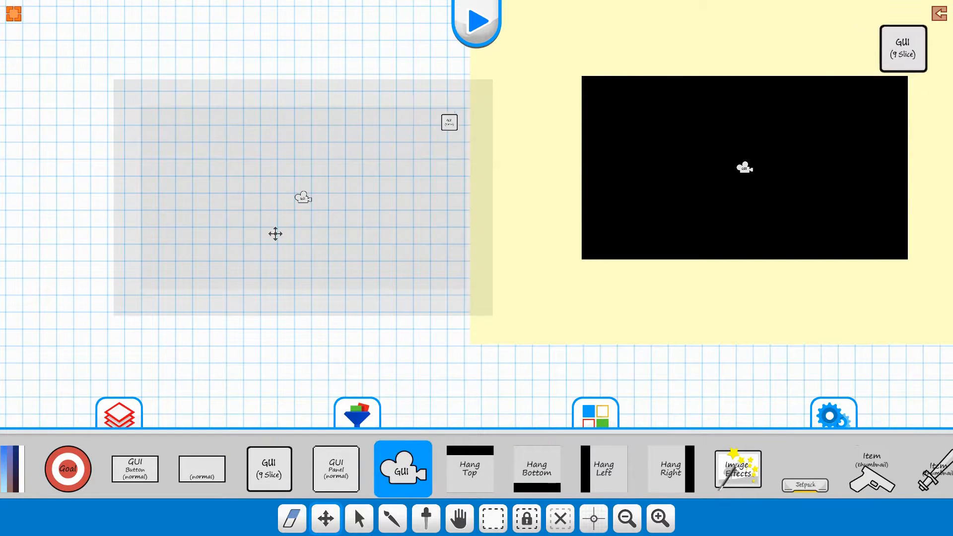
pyautogui.moveTo(303, 198); pyautogui.dragTo(278, 195)
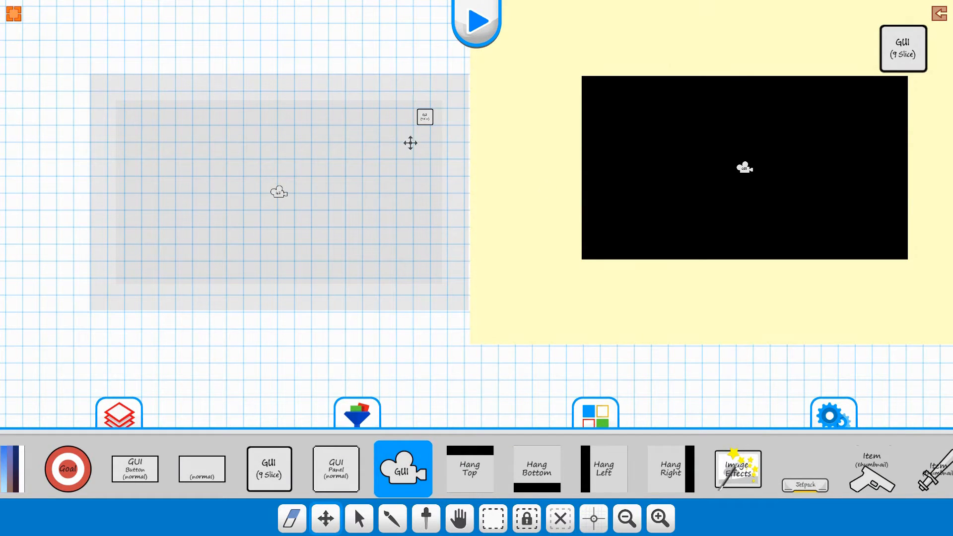
pyautogui.moveTo(744, 168); pyautogui.dragTo(767, 209)
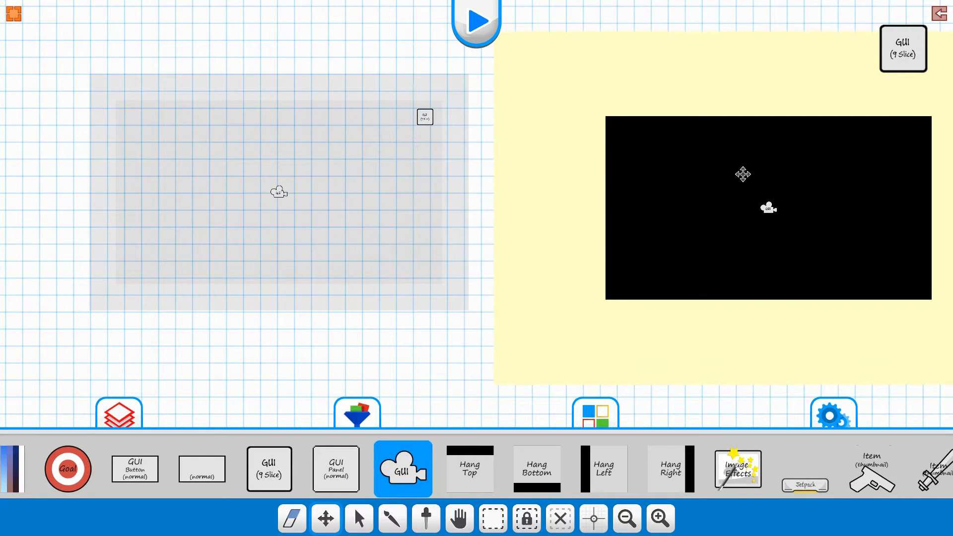